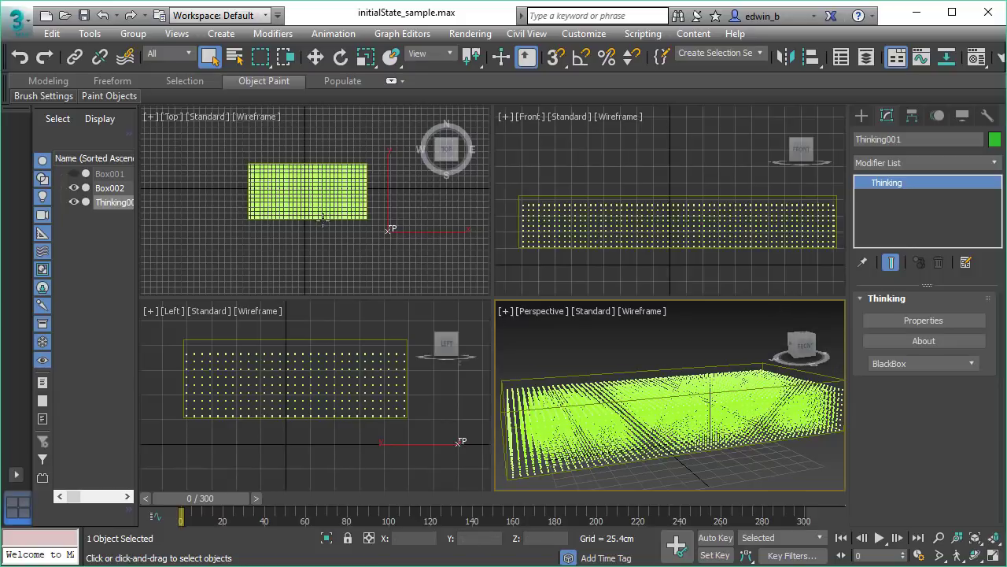
Enlarge the Top view of the particle box, then maximize the Perspective viewport
scroll(322, 218, "up", 5)
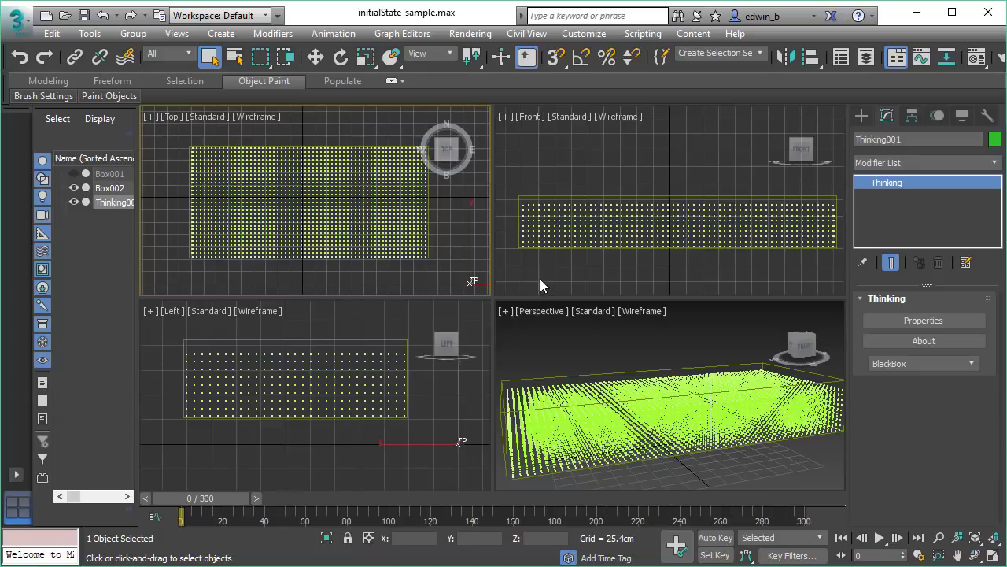
right_click(600, 319)
left_click(993, 556)
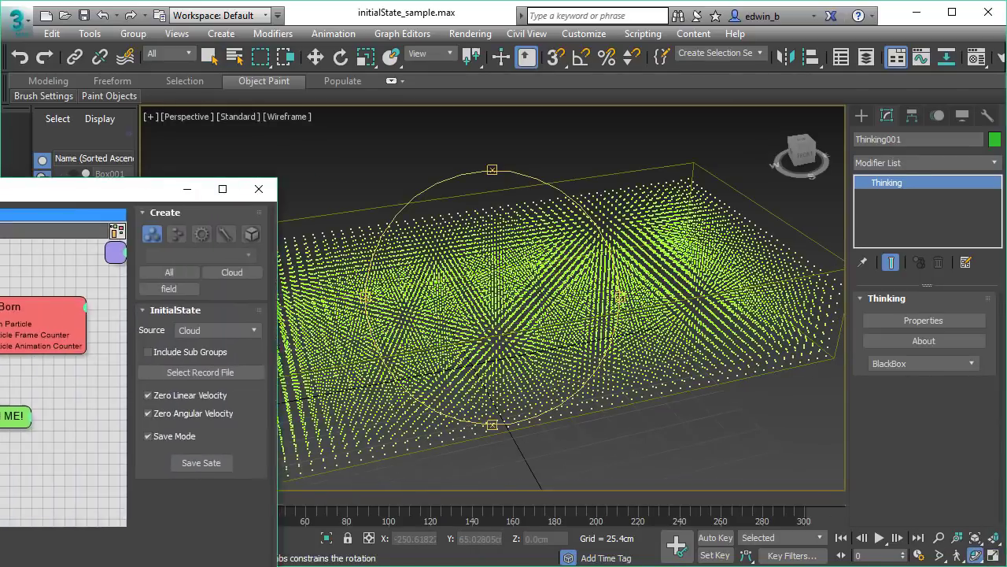
Examine the operator networks of the create and fluid dynamic sets in the Thinking001 particle setup
left_click_drag(0, 189, 434, 70)
double_click(105, 288)
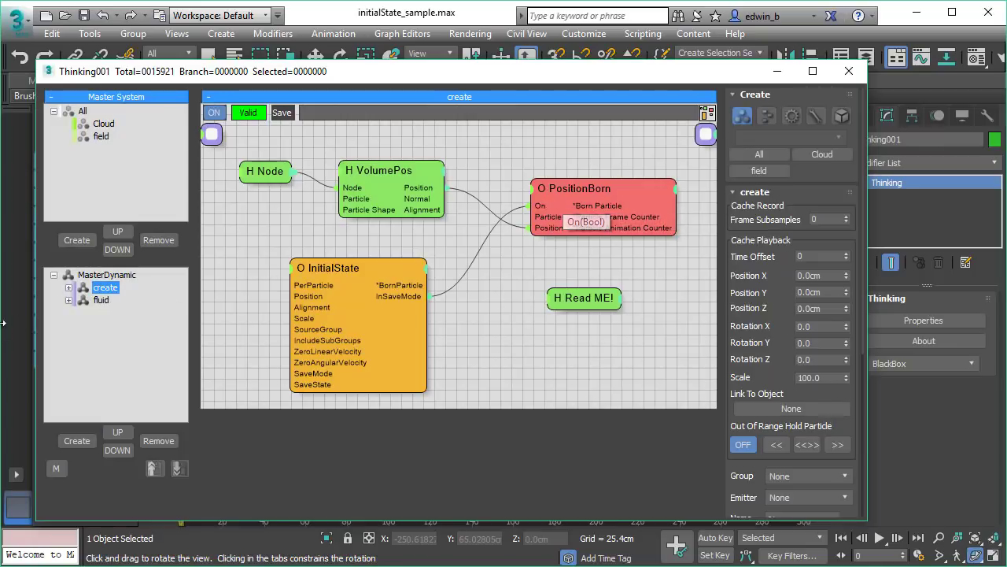
left_click(100, 301)
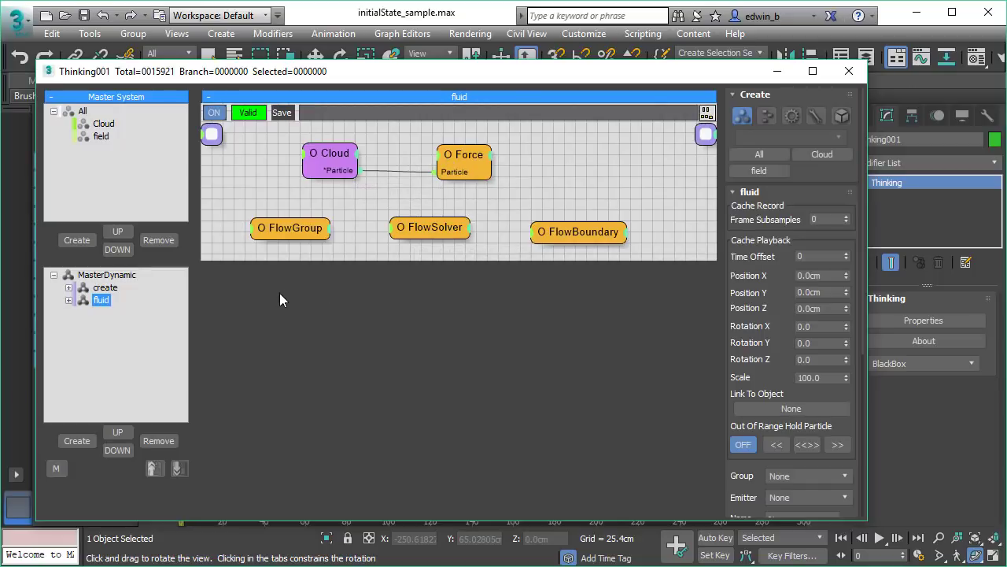
left_click(109, 289)
left_click_drag(752, 79, 0, 79)
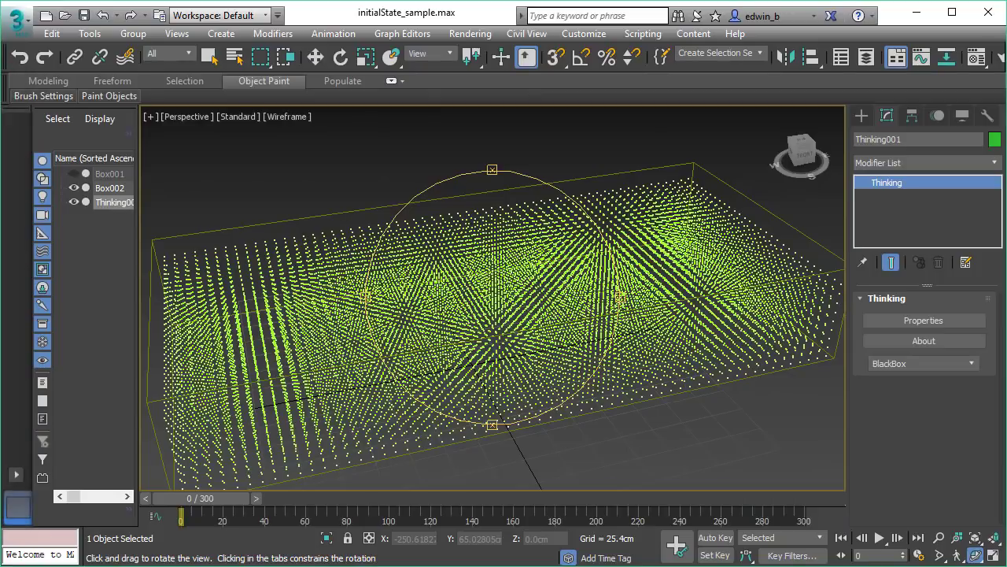
Play the fluid simulation, stop it at frame 70 and view the particles from a lower angle
left_click(880, 539)
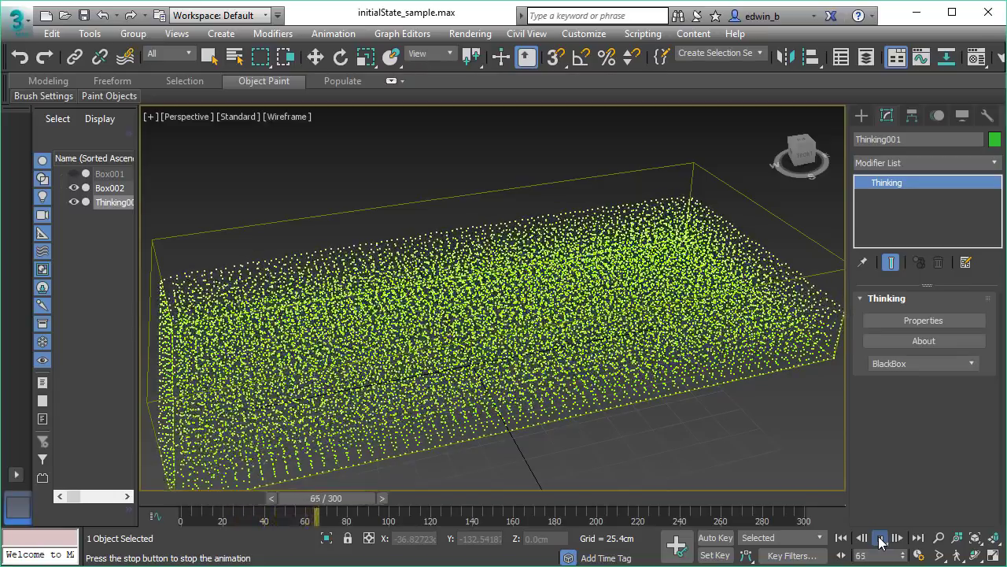
left_click(880, 538)
key("ctrl+r")
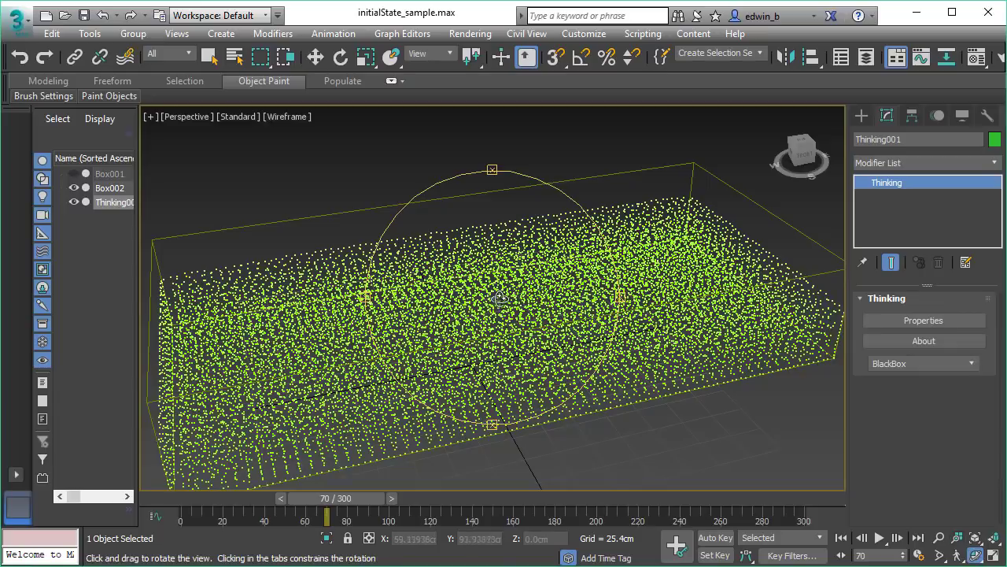
left_click_drag(480, 305, 431, 188)
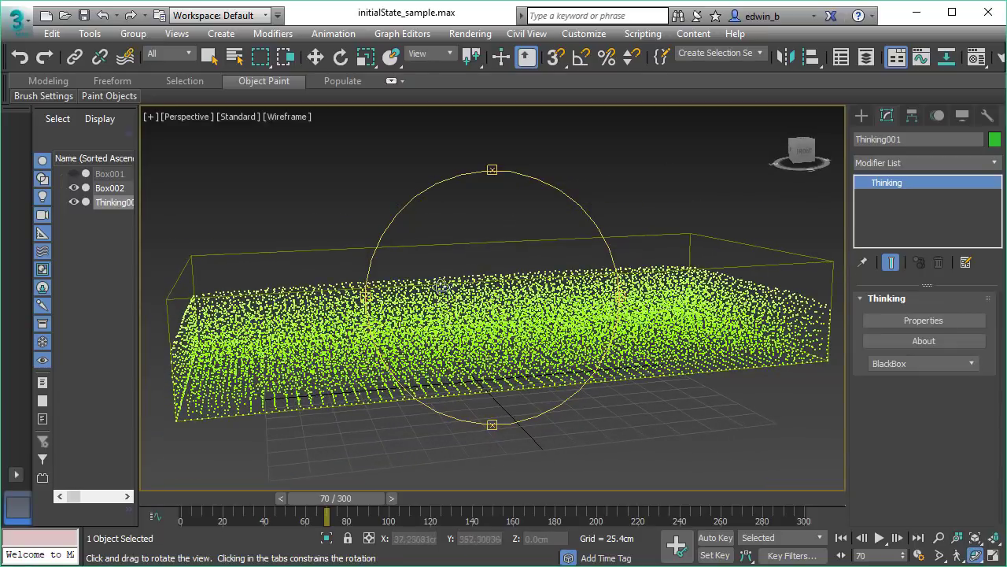
Replay the fluid simulation from the first frame and stop it at frame 85
left_click(842, 538)
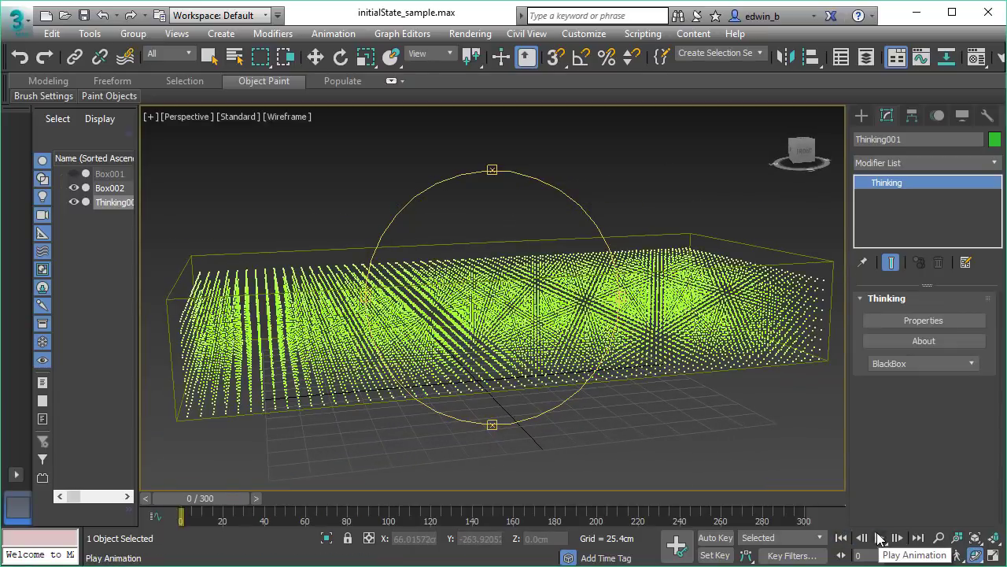
left_click(880, 537)
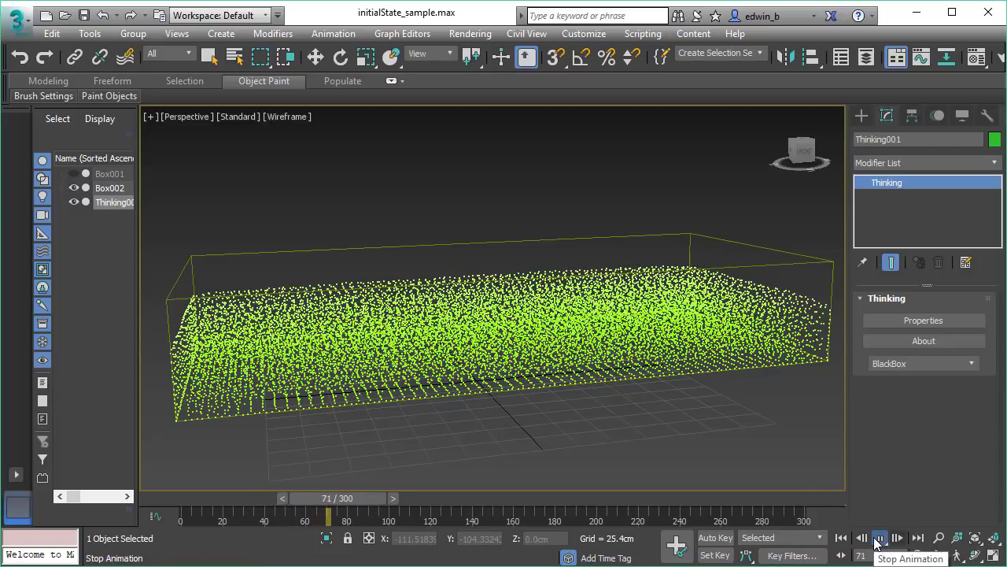
left_click(879, 538)
key("ctrl+r")
Save the InitialState operator's particle state over the existing water_box_is.tpc file in the test APF folder
left_click_drag(2, 81, 327, 79)
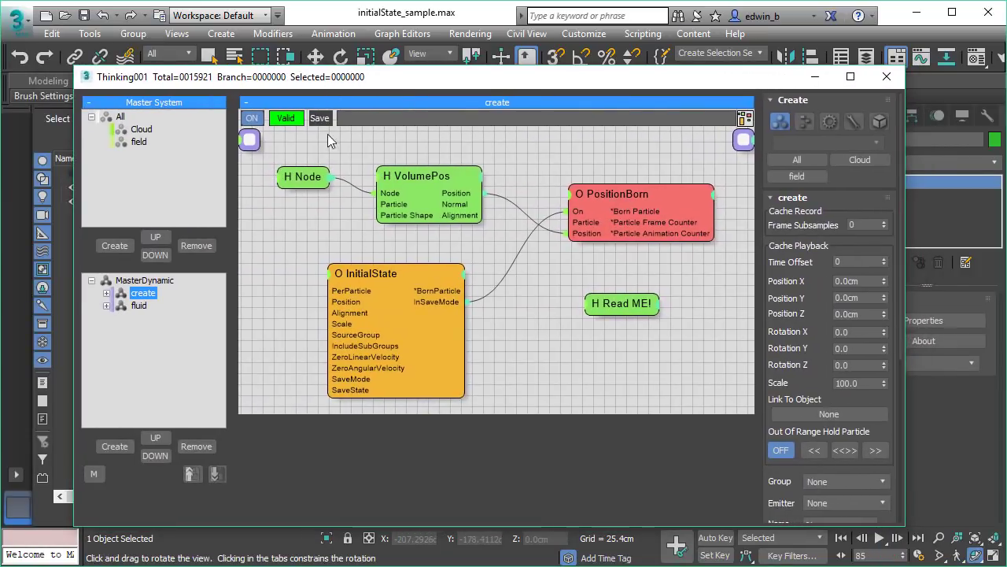
left_click(386, 270)
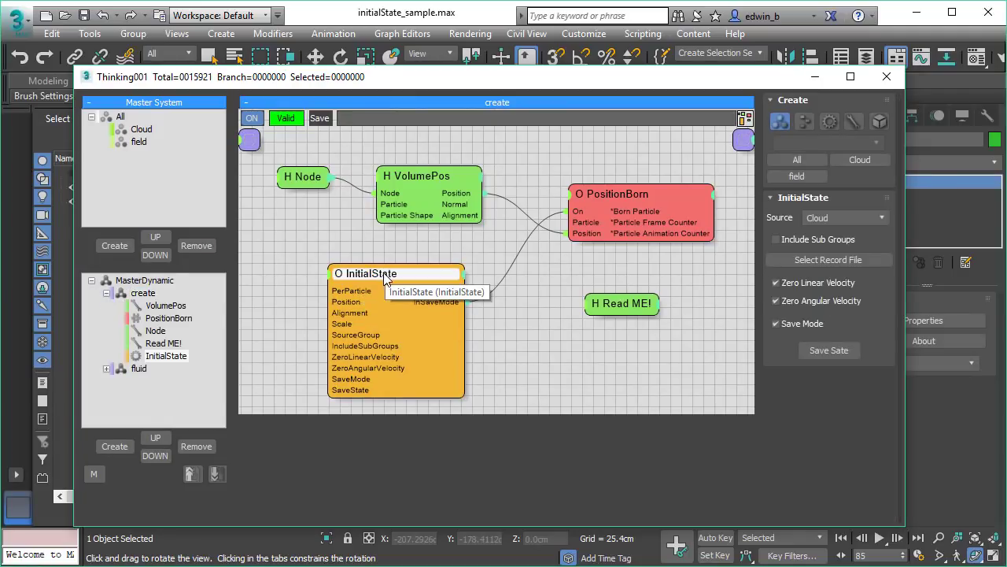
left_click(844, 352)
left_click(270, 217)
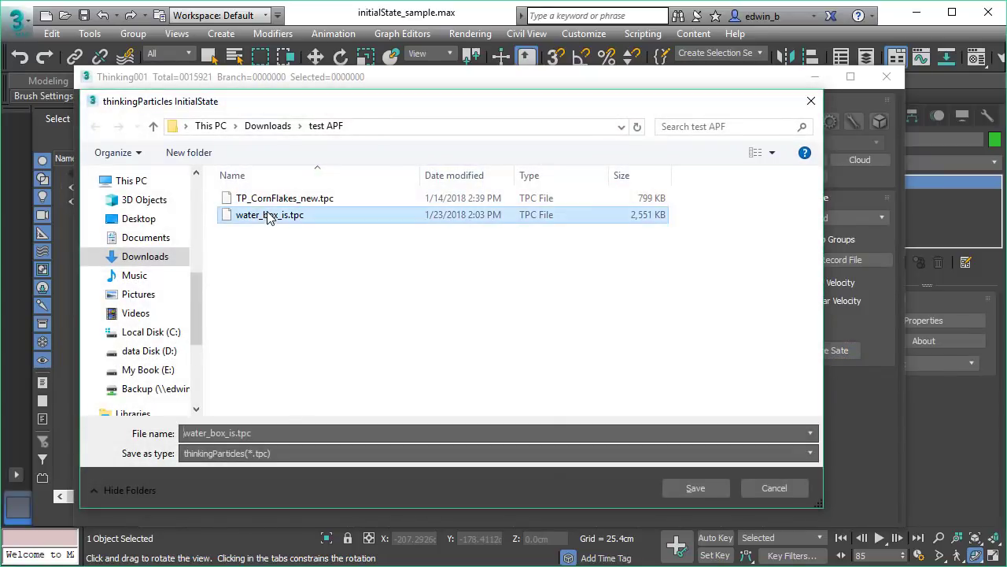
left_click(710, 487)
left_click(598, 362)
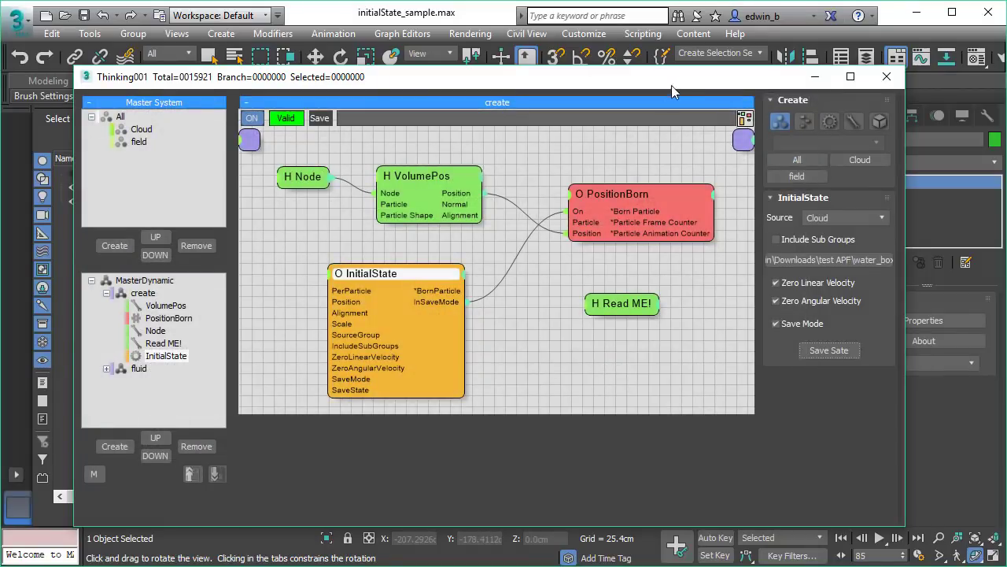
Turn off Save Mode in the InitialState operator and close the particle setup window
left_click_drag(671, 92, 634, 96)
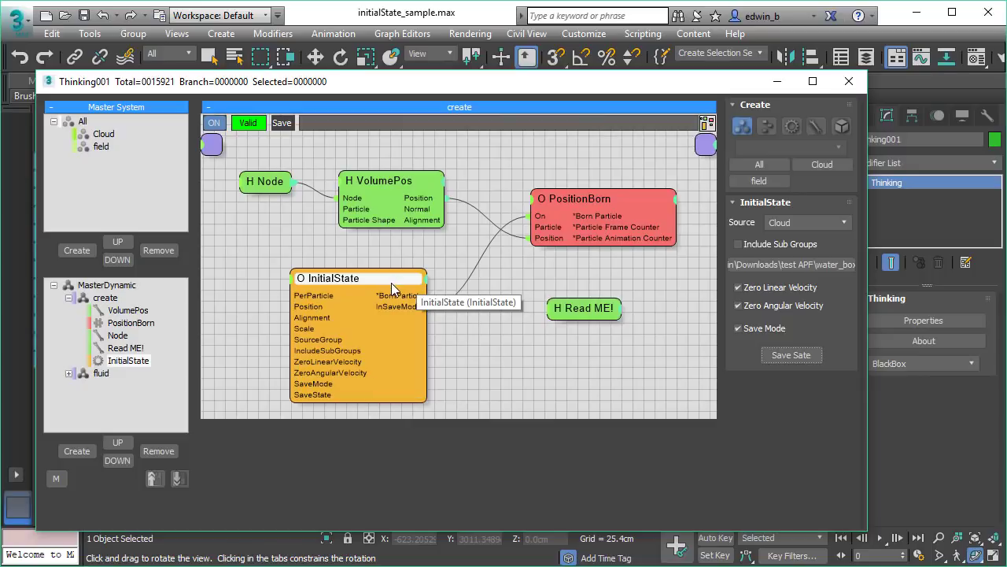
left_click(743, 329)
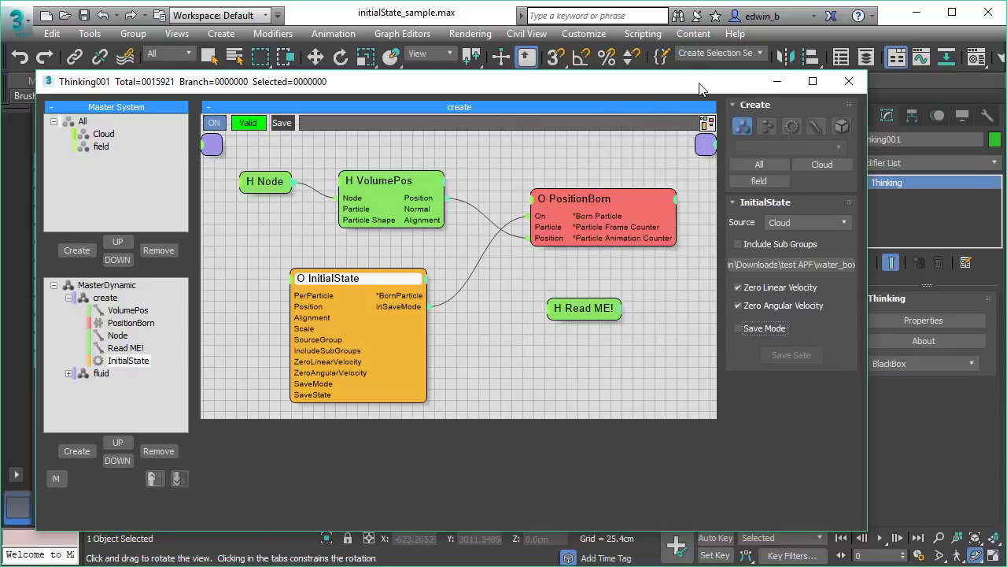
left_click(849, 81)
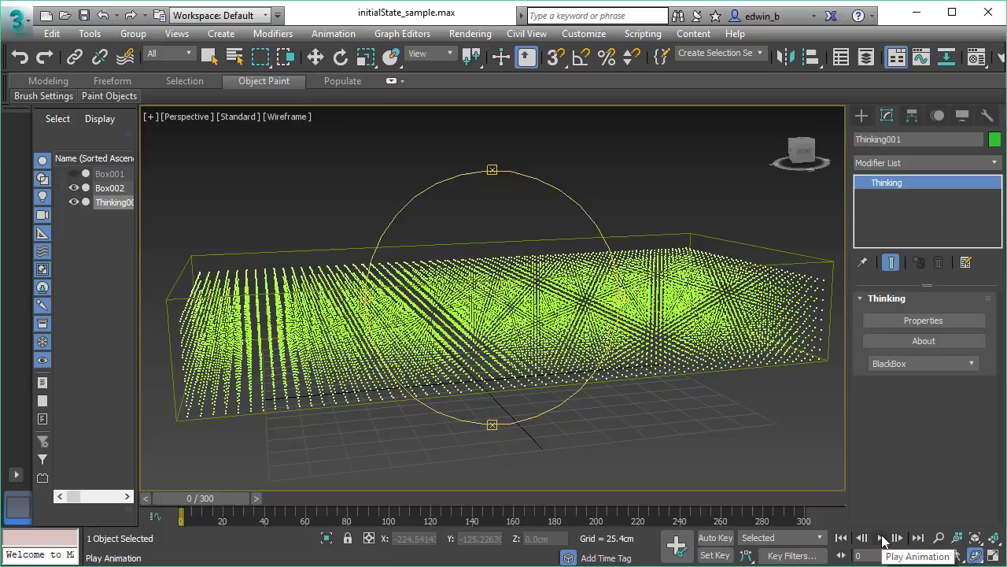
Play the fluid simulation from frame 0 to check the recorded initial state, rewinding once to replay it
left_click(882, 539)
left_click(881, 540)
left_click(842, 539)
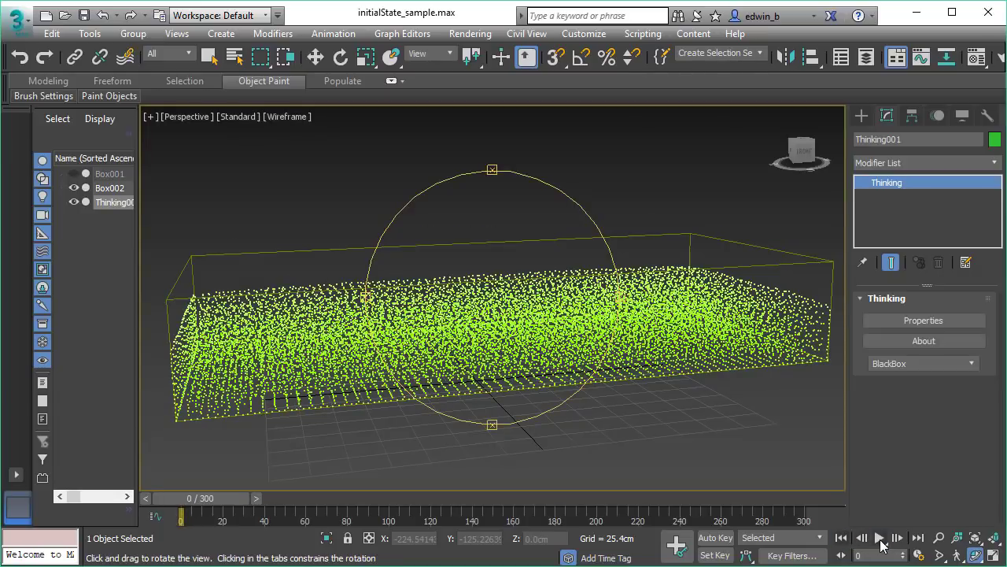
left_click(880, 538)
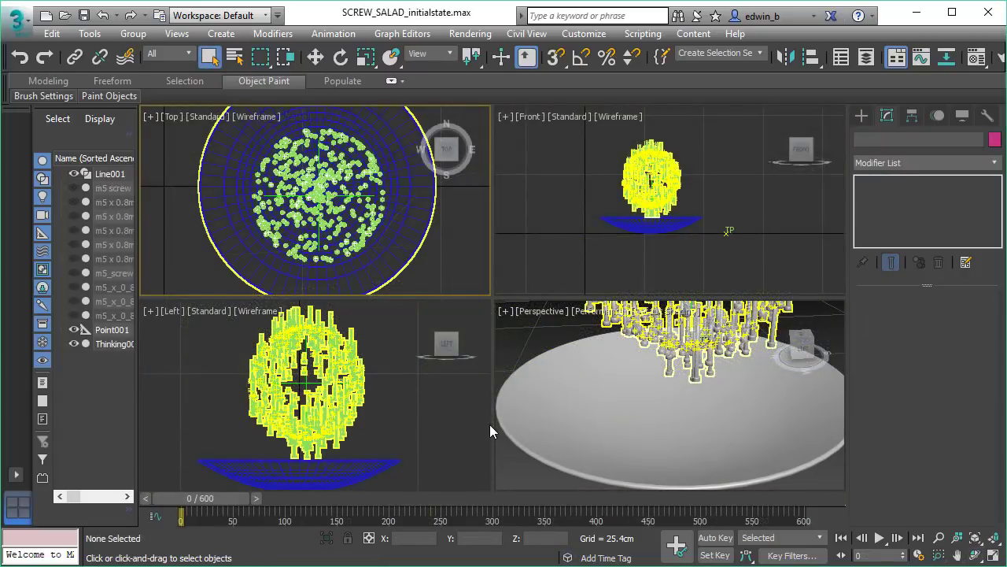
Maximize the Perspective view of the screw scene, play the simulation and stop it at frame 82
right_click(574, 379)
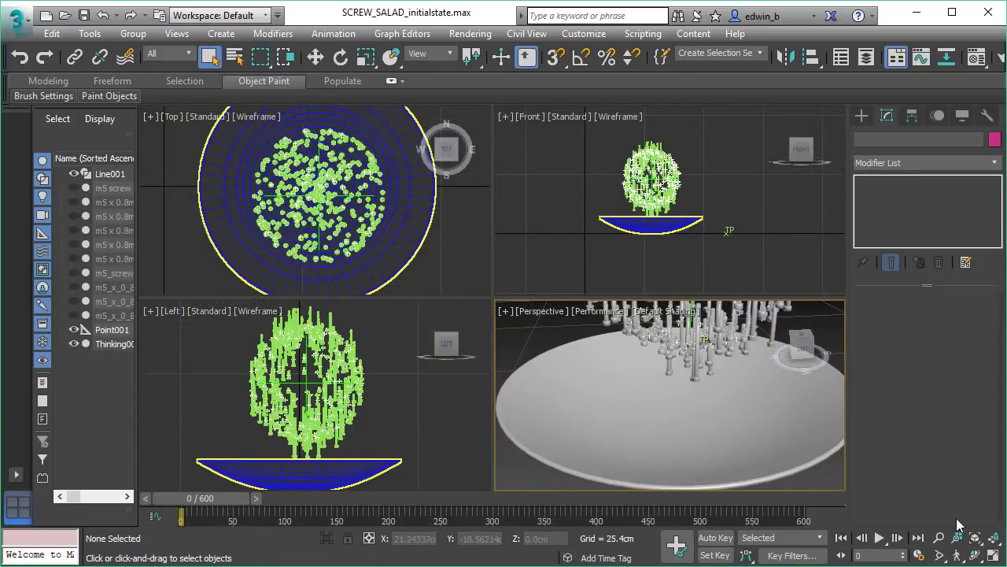
left_click(994, 556)
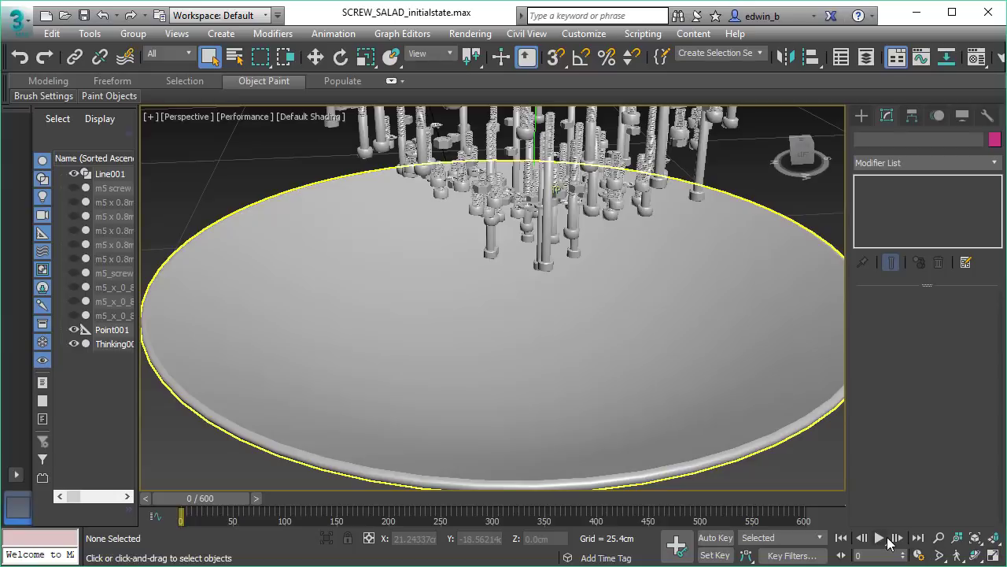
left_click(879, 537)
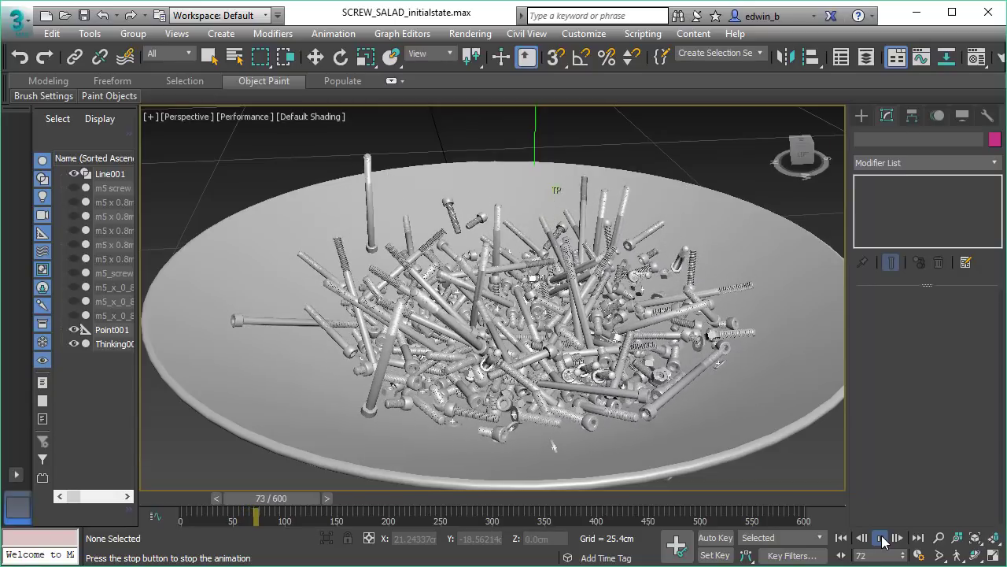
left_click(883, 538)
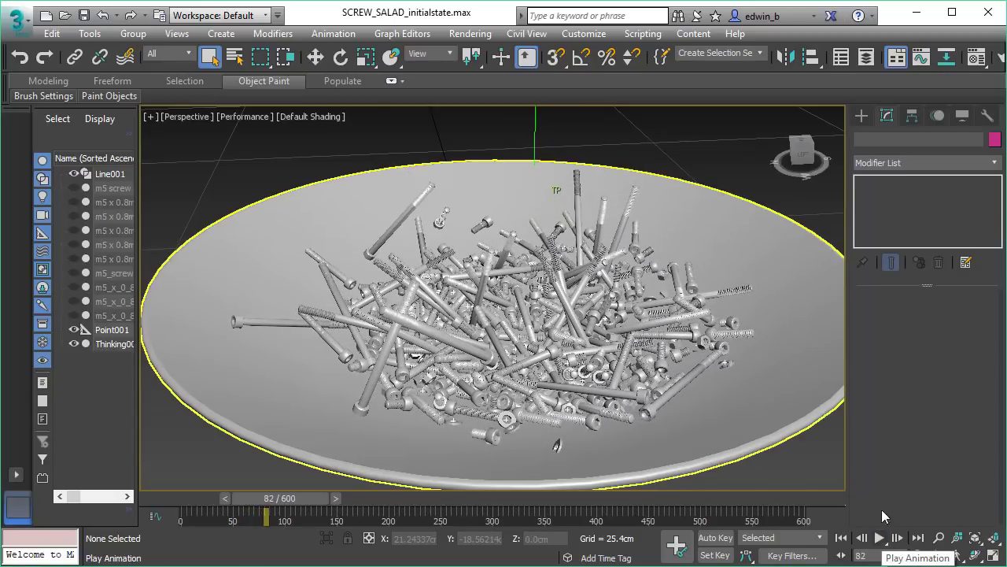
Open the properties of the screws' particle system and show the PositionBorn operator's settings in the cREATE set
left_click(521, 270)
left_click(942, 326)
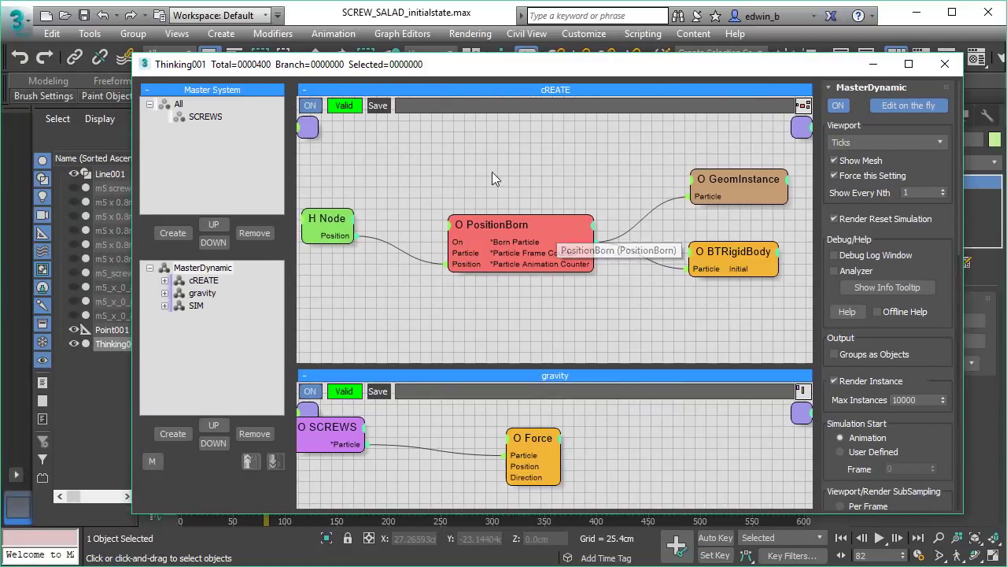
middle_click_drag(450, 288, 506, 252)
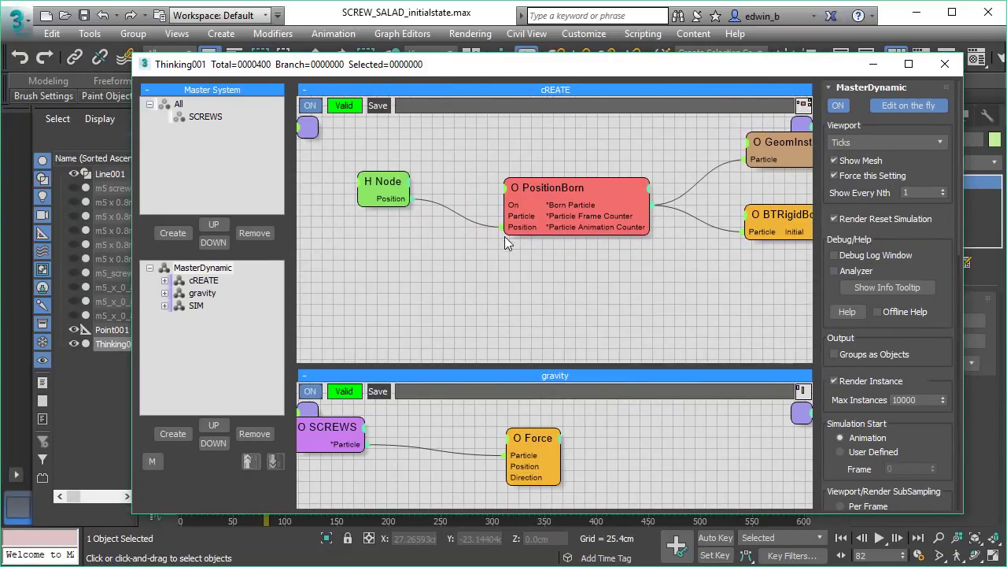
left_click(553, 189)
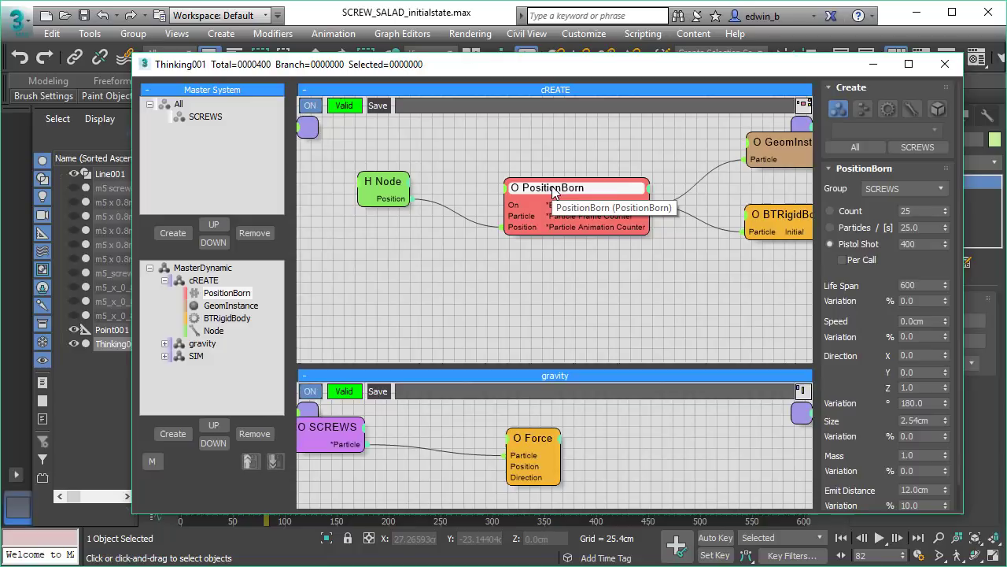
Add an InitialState operator to the cREATE set and place it below the Node helper
middle_click_drag(453, 285, 435, 282)
double_click(435, 282)
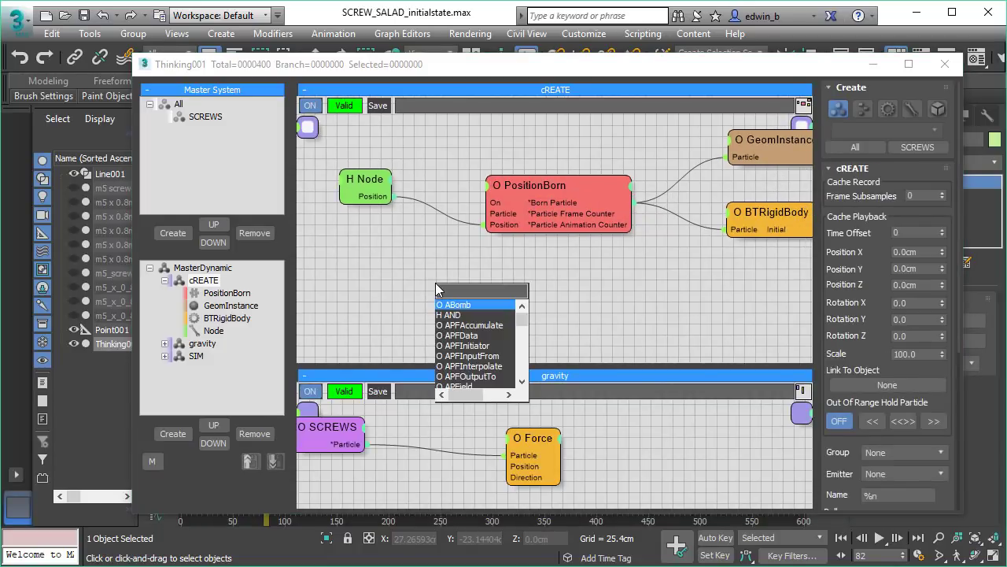
type("ini")
key("Return")
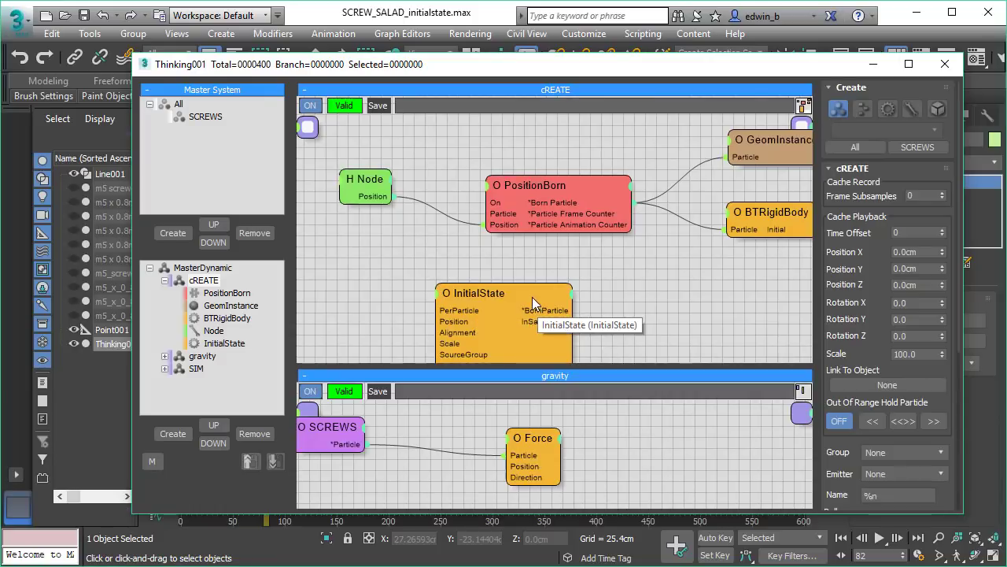
left_click(471, 286)
left_click_drag(471, 285, 438, 274)
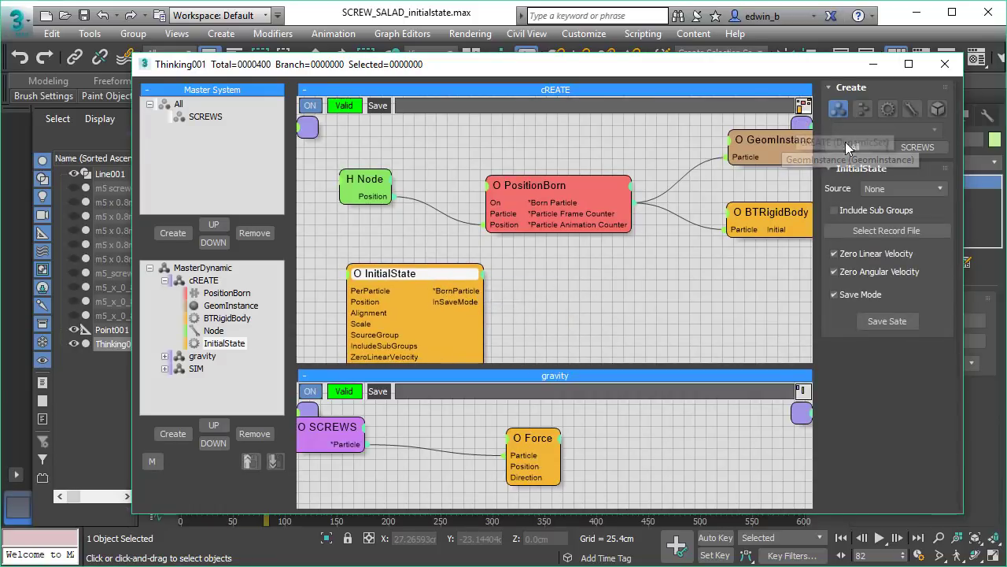
Set the InitialState source to SCREWS and wire its InSaveMode output to PositionBorn's On input
left_click(905, 190)
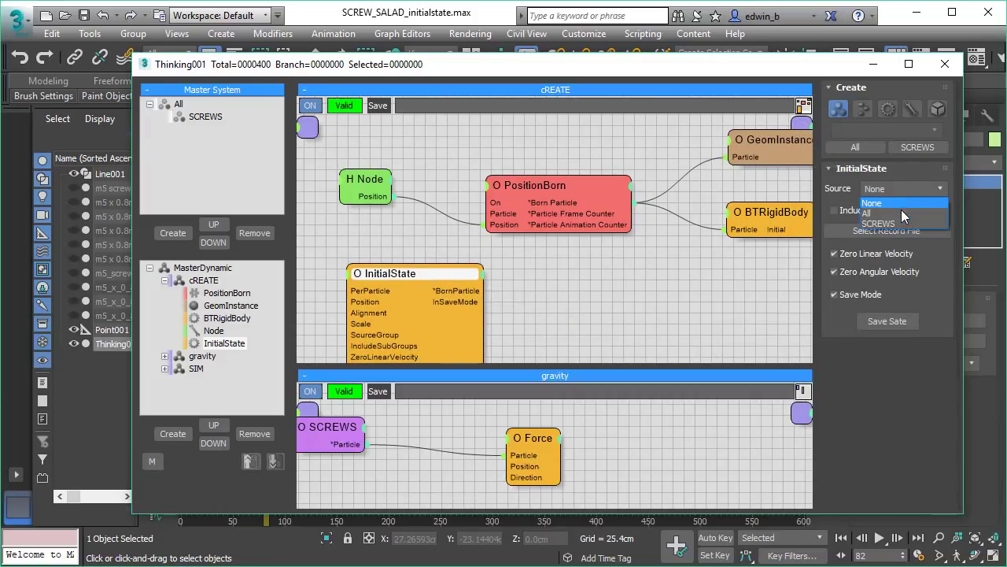
left_click(888, 223)
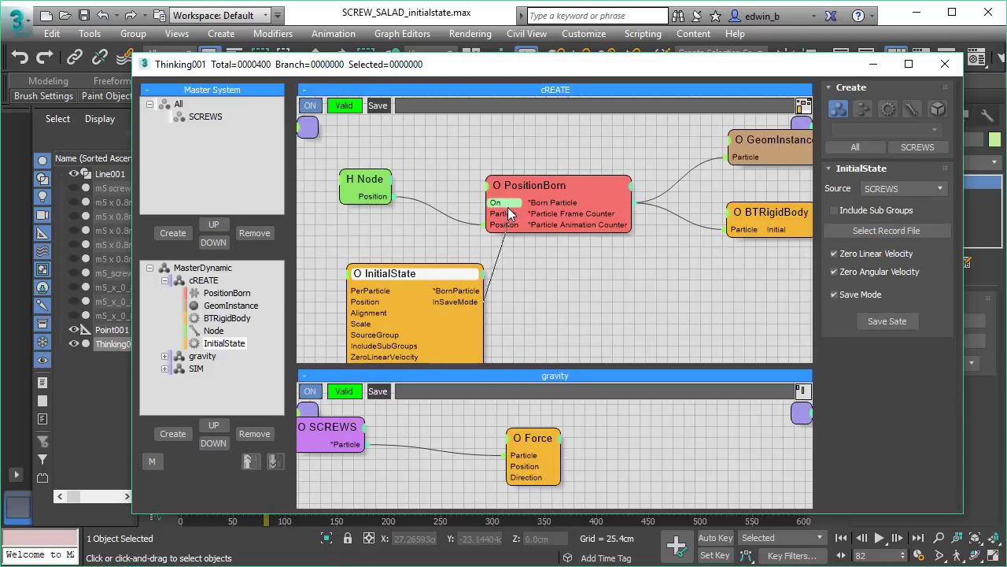
left_click_drag(425, 271, 390, 235)
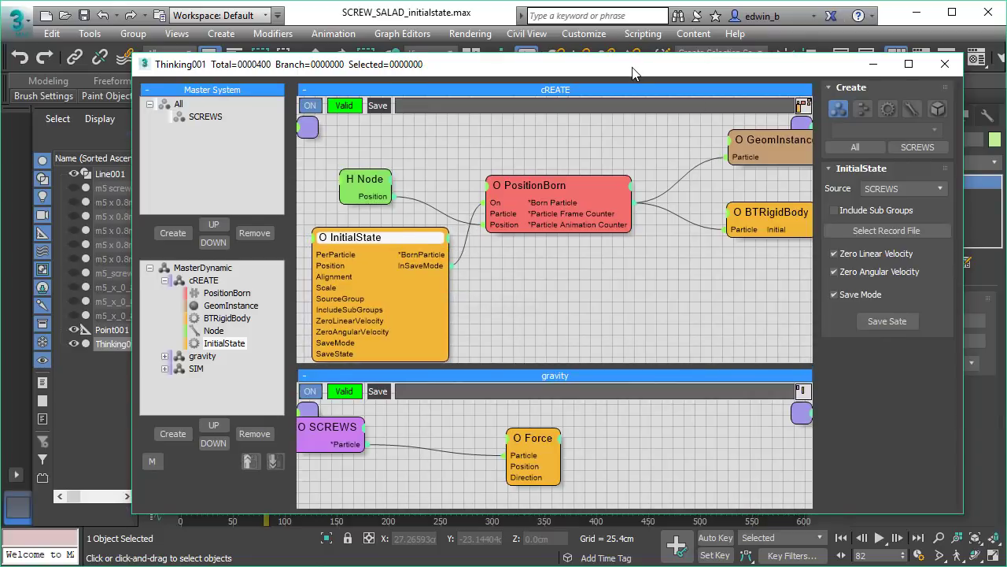
Save the screws' current state as "screws" in the test APF folder and turn off the operator's Save Mode
left_click_drag(633, 67, 0, 97)
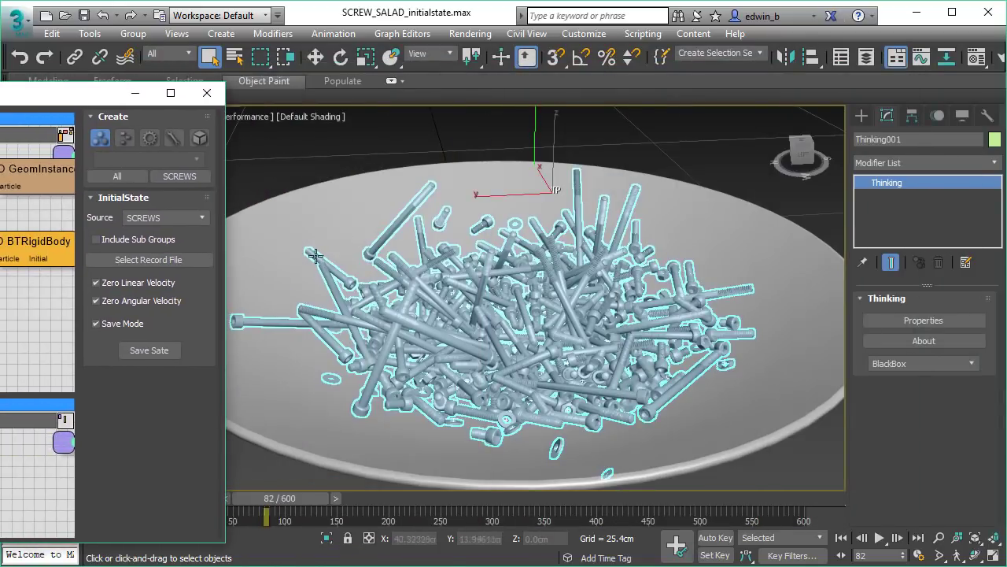
left_click_drag(91, 96, 724, 64)
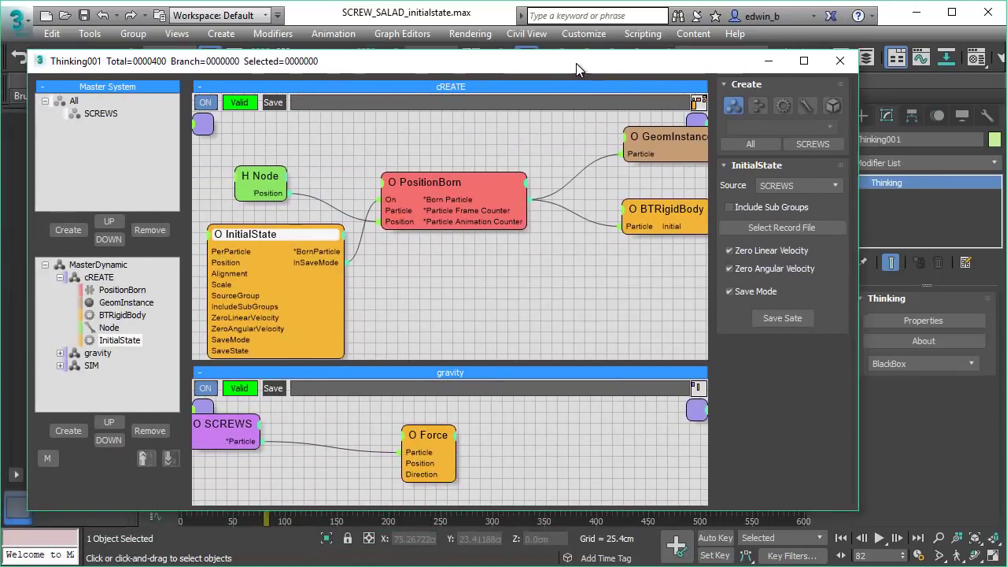
left_click(788, 319)
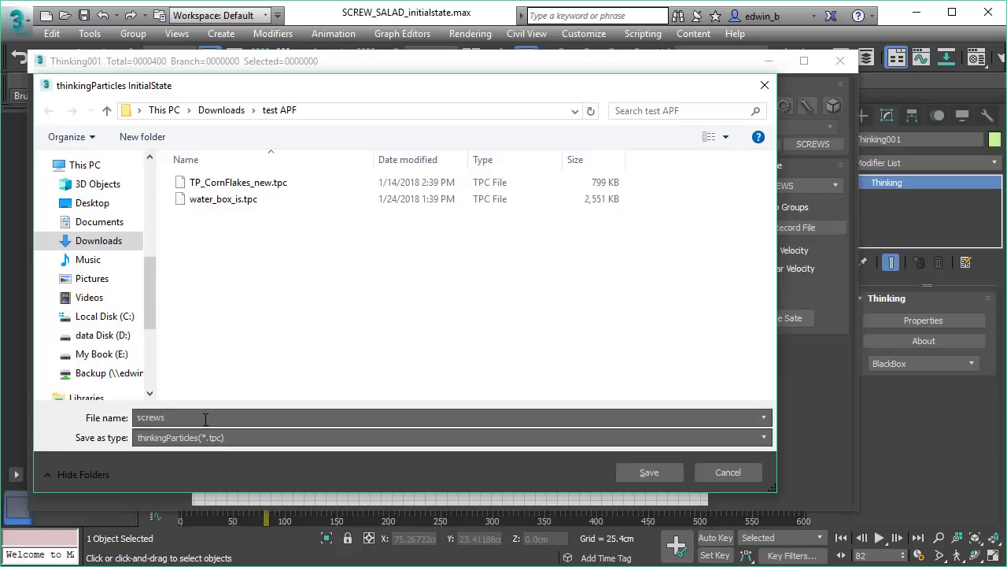
left_click(649, 473)
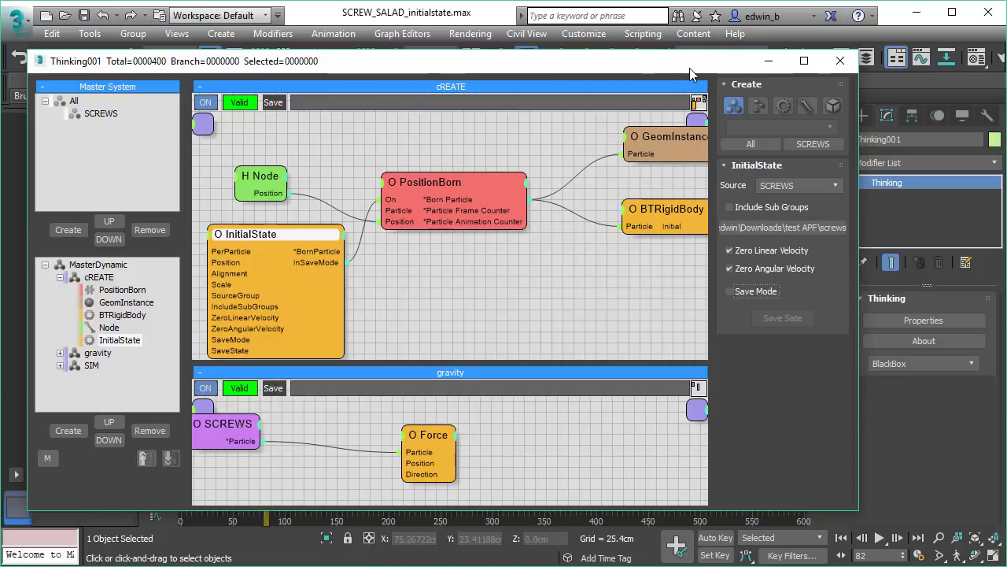
Move the setup window aside, rewind and briefly play the screw simulation from its recorded state, then return to frame 0
left_click_drag(697, 69, 0, 69)
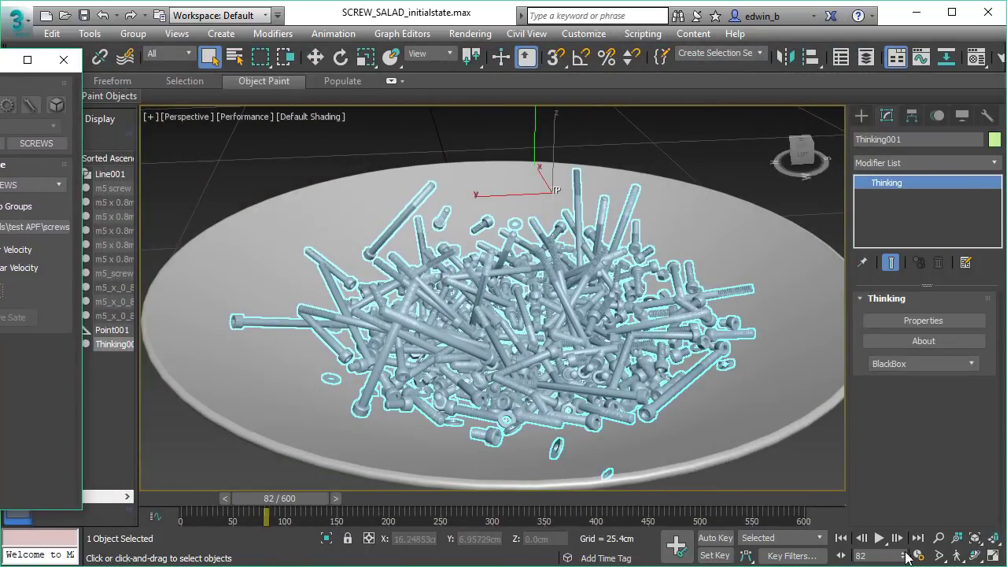
left_click(841, 537)
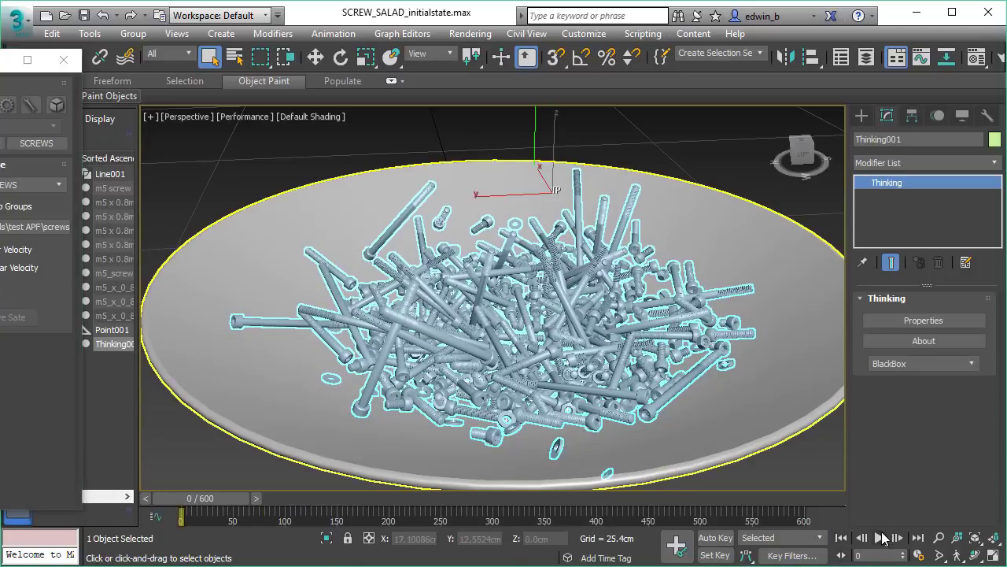
left_click(883, 537)
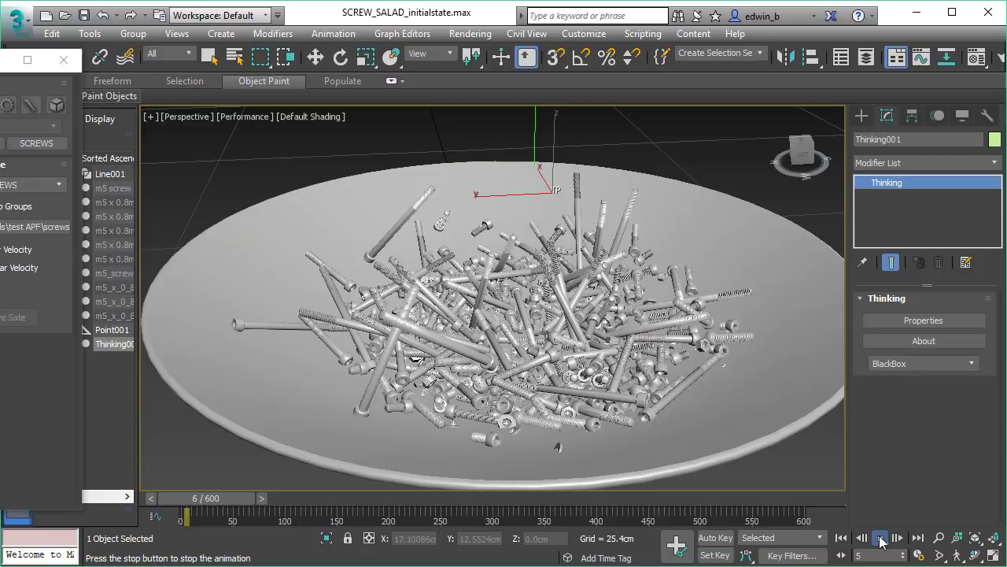
left_click(880, 537)
left_click(839, 538)
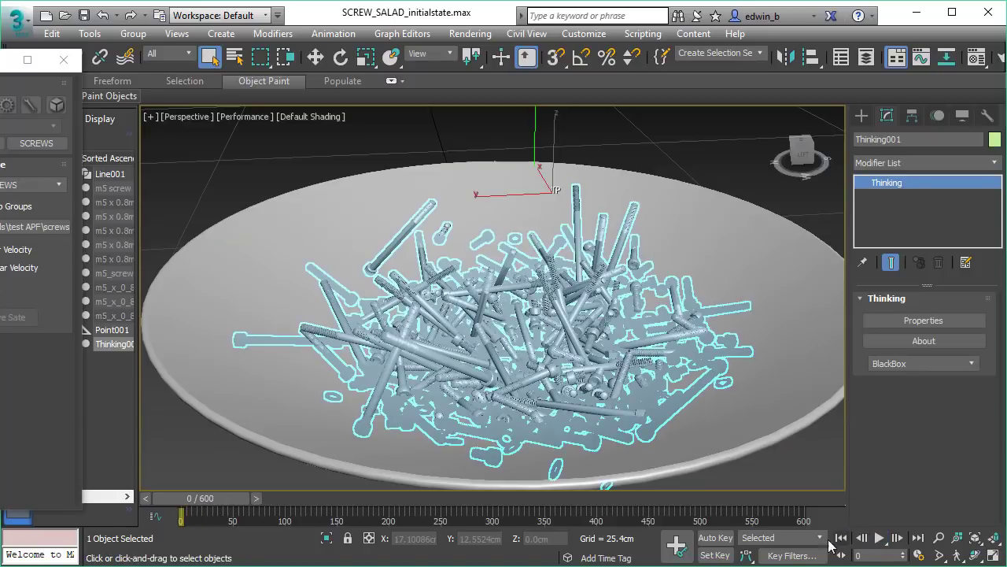